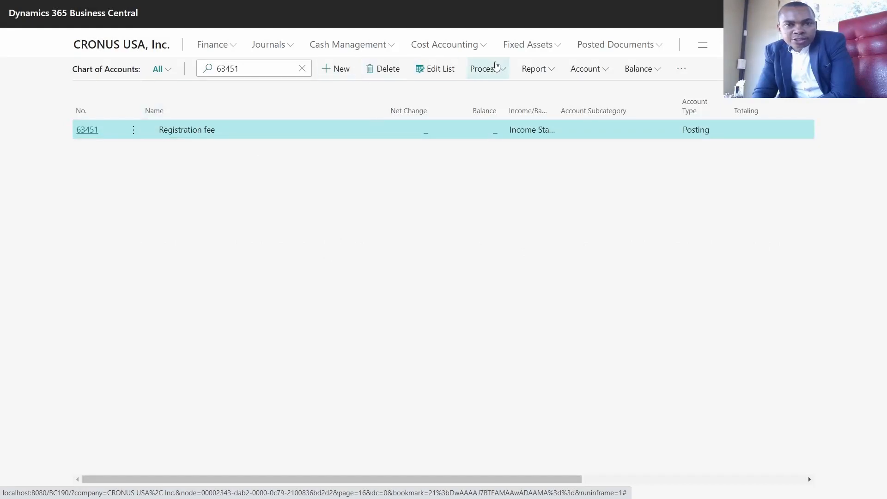
- Open the general journal from the chart of accounts and switch it to the CASH batch
{"action": "left_click", "coordinate": [503, 72]}
{"action": "left_click", "coordinate": [503, 72]}
{"action": "left_click", "coordinate": [503, 72]}
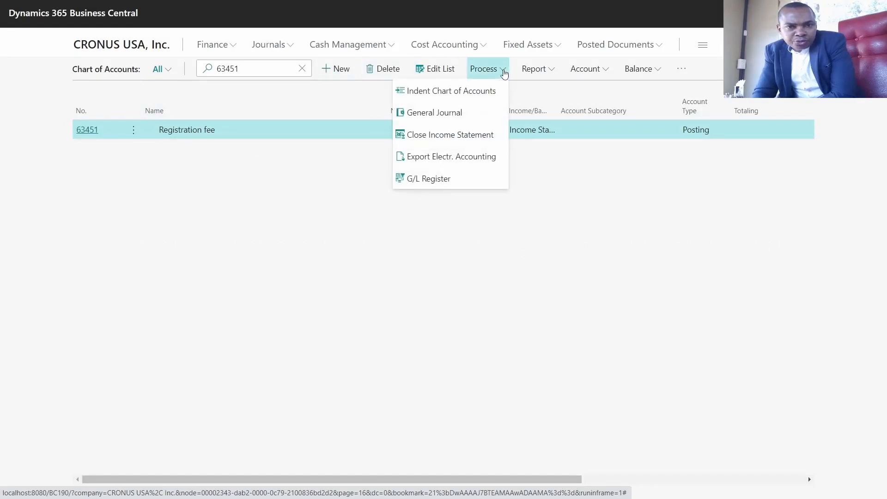
{"action": "left_click", "coordinate": [434, 113]}
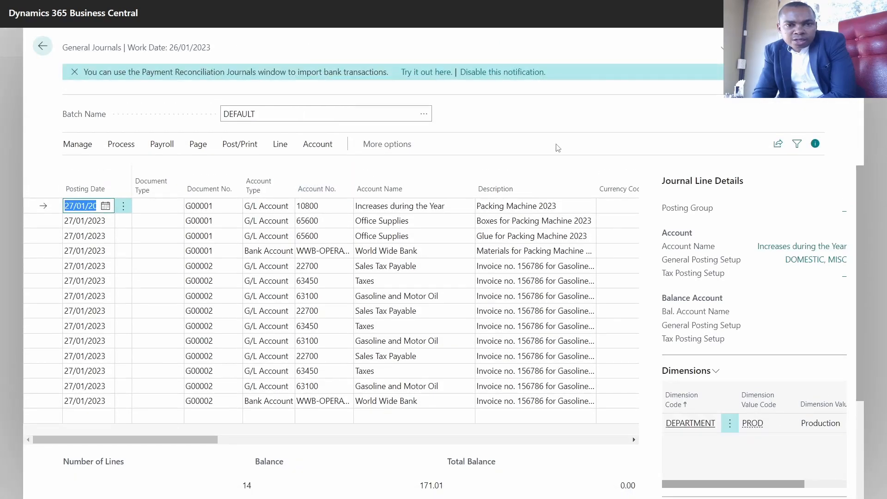
{"action": "left_click", "coordinate": [258, 114]}
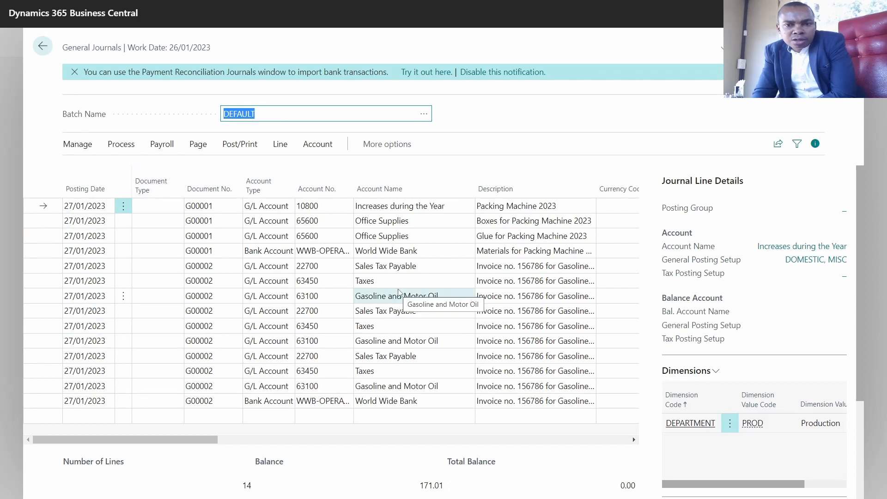
{"action": "type", "text": "CASH"}
{"action": "key", "text": "Return"}
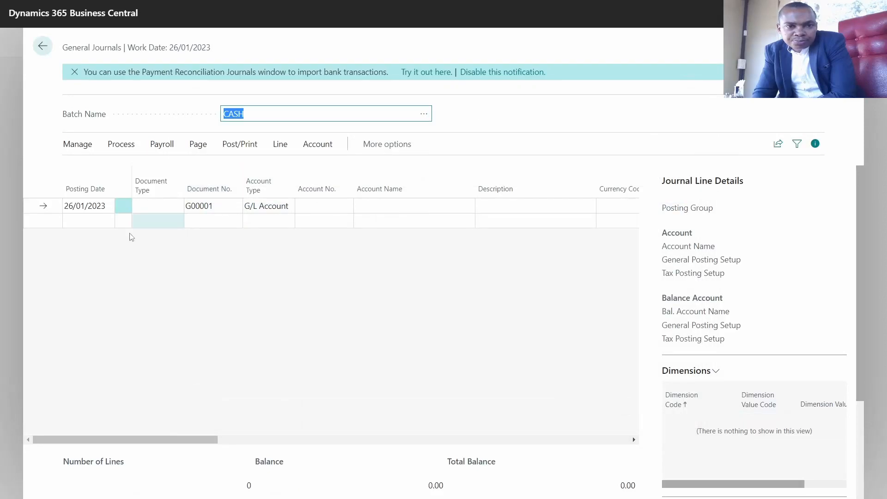
- Examine the first journal line's posting date, document type, document number and the available account types and accounts
{"action": "left_click", "coordinate": [91, 211]}
{"action": "left_click", "coordinate": [162, 208]}
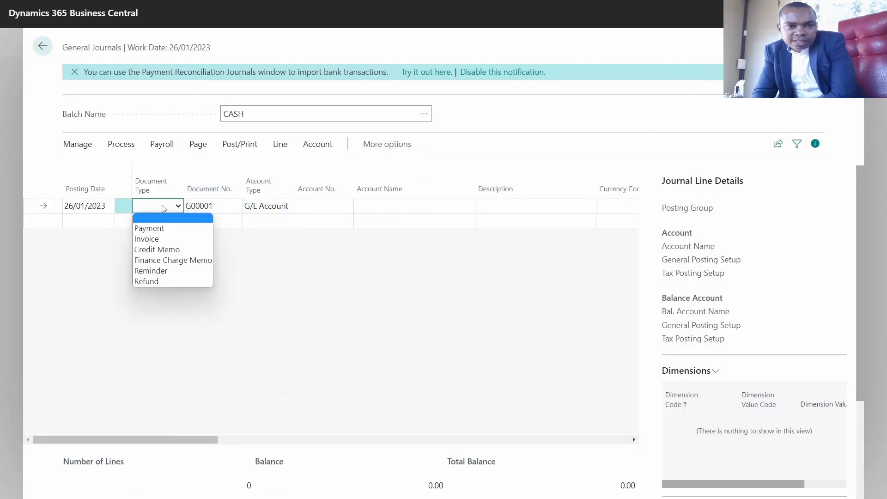
{"action": "left_click", "coordinate": [207, 206]}
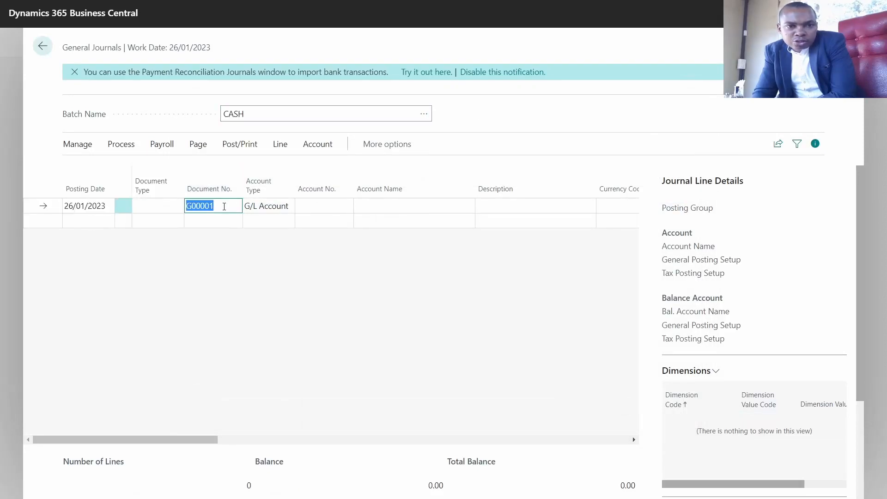
{"action": "left_click", "coordinate": [263, 206]}
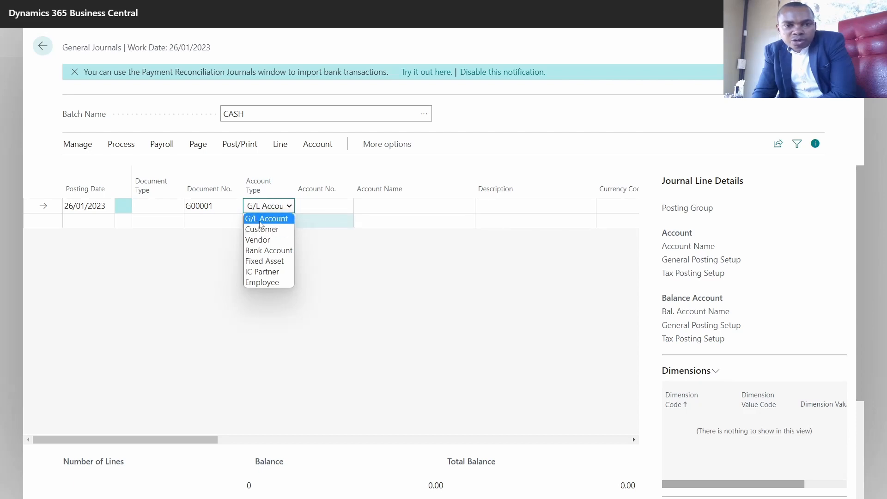
{"action": "left_click", "coordinate": [281, 217]}
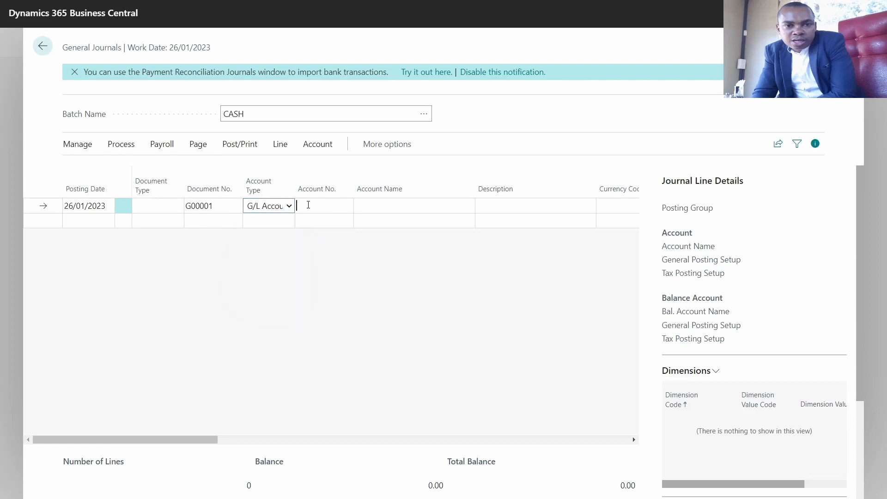
{"action": "left_click", "coordinate": [315, 206]}
{"action": "left_click", "coordinate": [344, 206]}
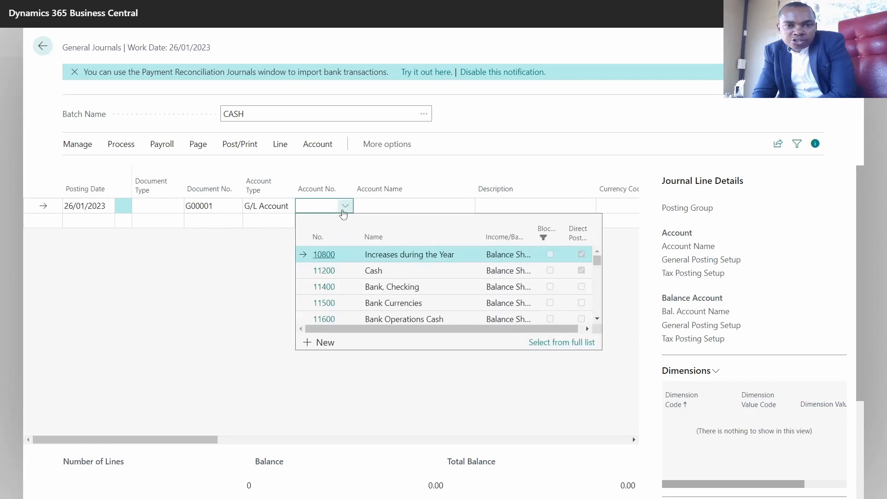
{"action": "scroll", "coordinate": [344, 217], "scroll_direction": "down", "scroll_amount": 2}
- Set the first journal line's account type to G/L Account and its account to 63451, Registration fee
{"action": "left_click", "coordinate": [267, 203]}
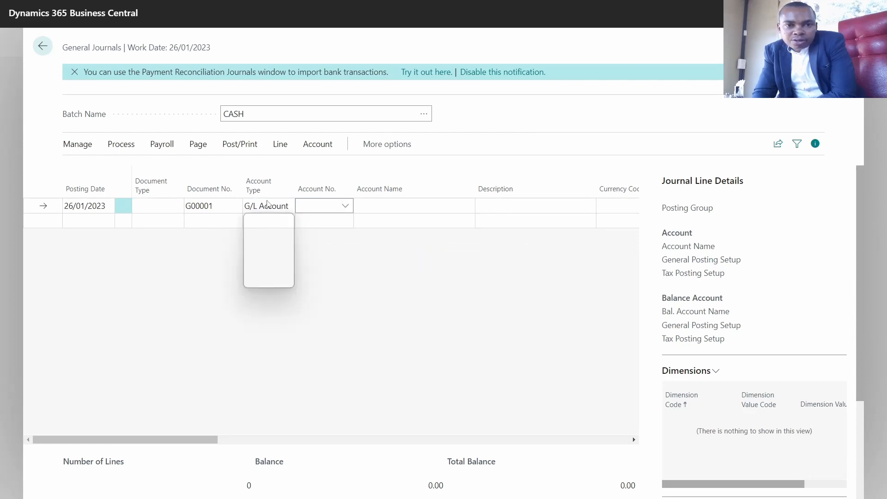
{"action": "key", "text": "Down"}
{"action": "key", "text": "Down"}
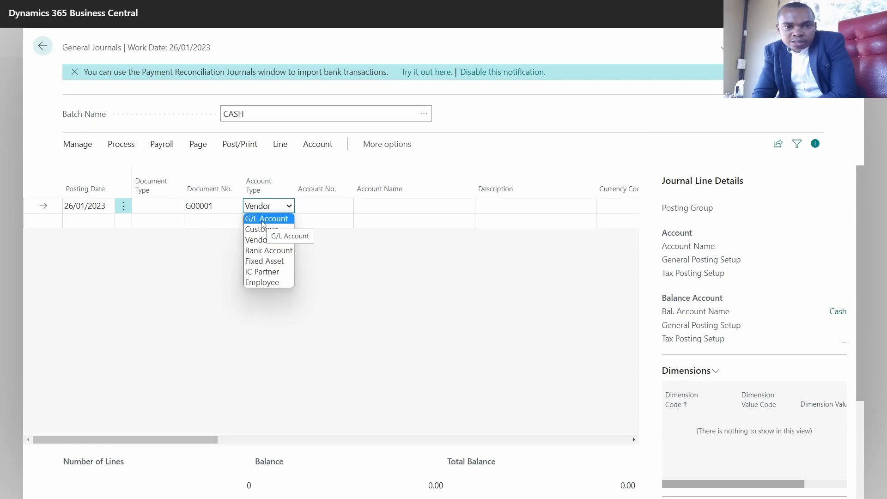
{"action": "left_click", "coordinate": [263, 219]}
{"action": "left_click", "coordinate": [319, 206]}
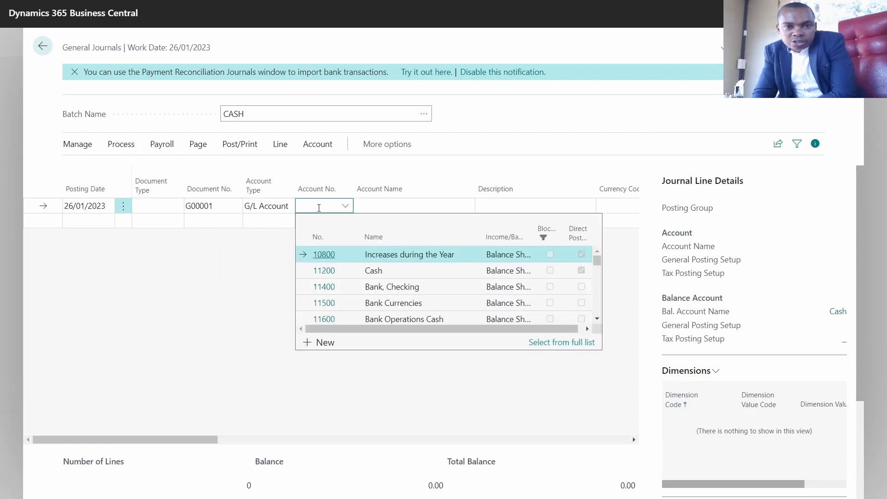
{"action": "type", "text": "63451"}
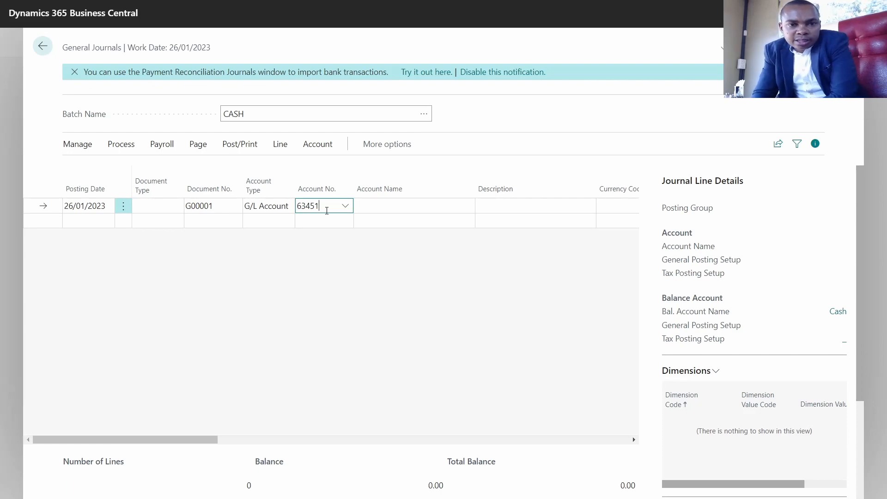
{"action": "left_click", "coordinate": [379, 212]}
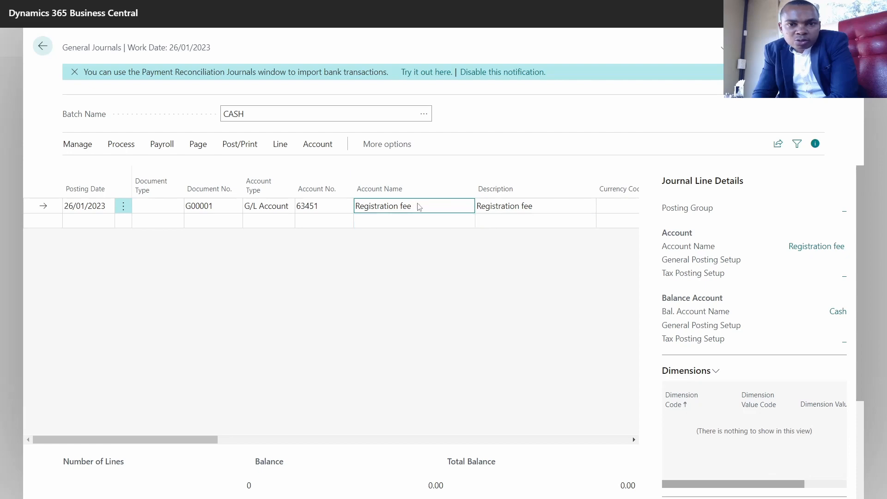
- Change the first journal line's description to "Registration fee for vehicle X"
{"action": "left_click", "coordinate": [503, 206]}
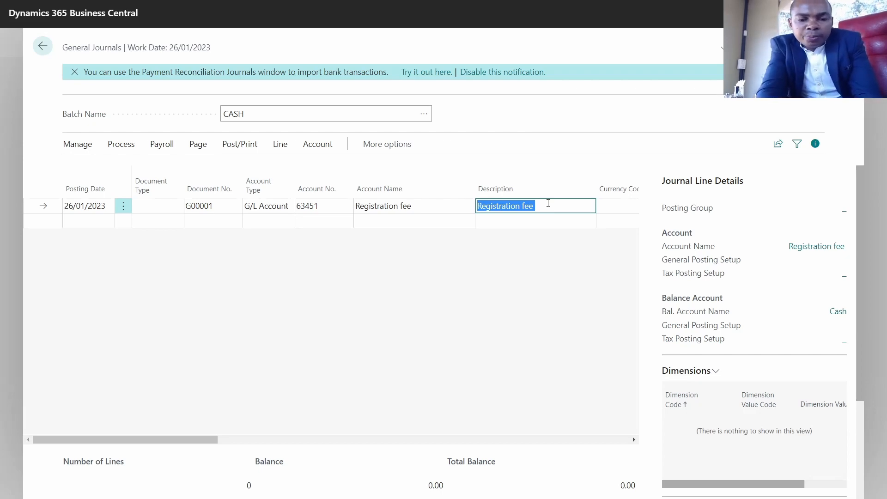
{"action": "type", "text": "Registration"}
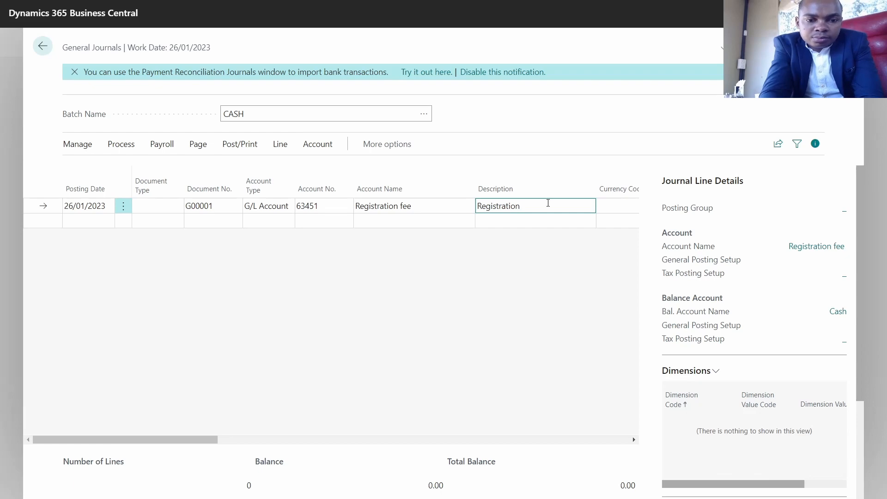
{"action": "type", "text": " fee fo"}
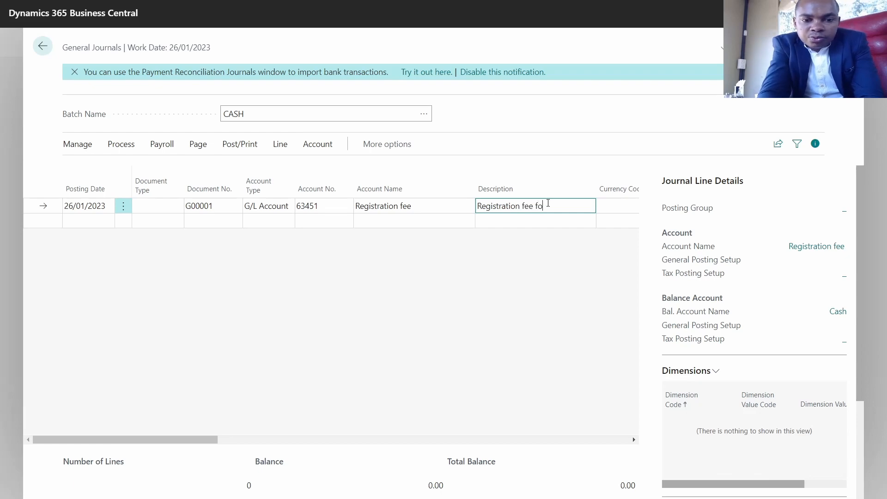
{"action": "type", "text": "r veh"}
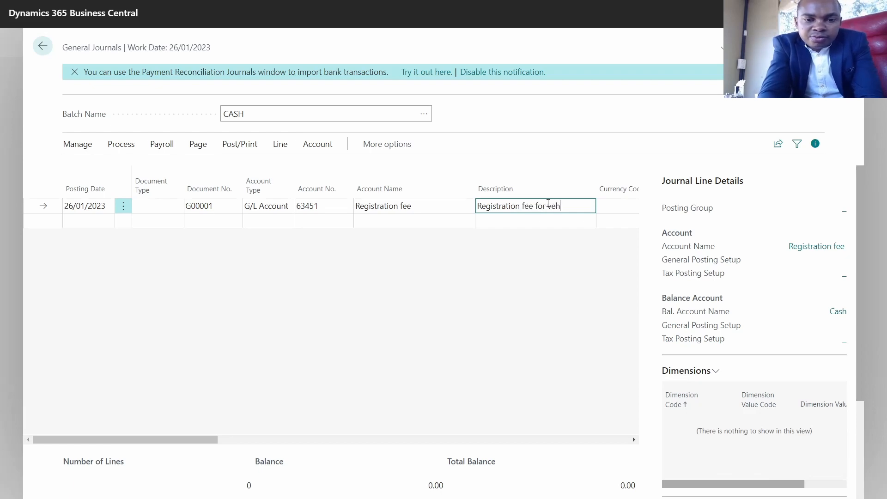
{"action": "type", "text": "icle X"}
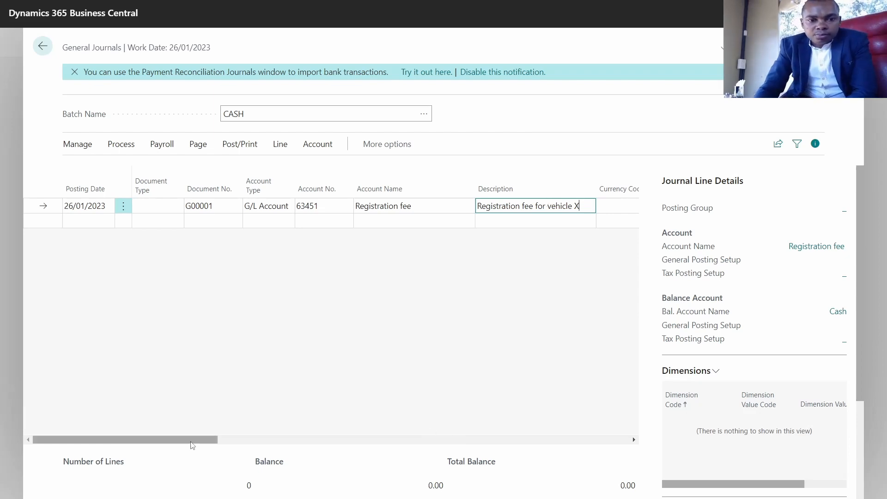
- Enter an amount of 100000 on the first journal line
{"action": "left_click_drag", "start_coordinate": [195, 440], "coordinate": [358, 406]}
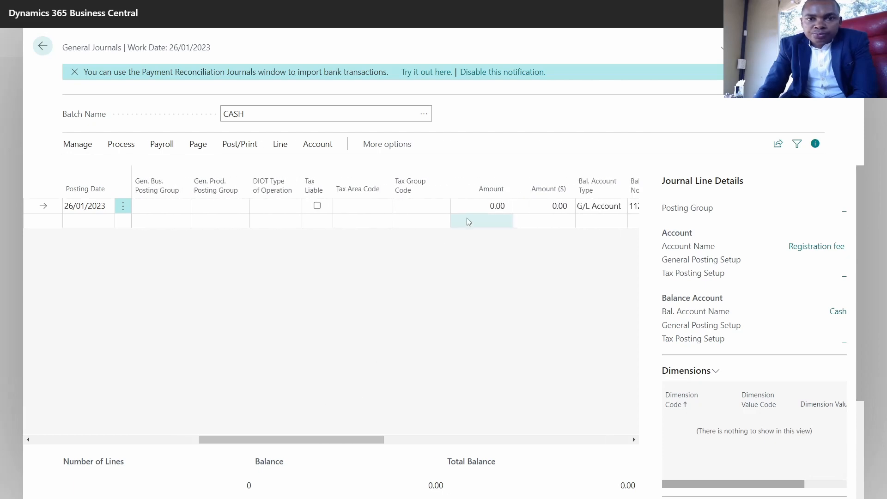
{"action": "left_click", "coordinate": [476, 206]}
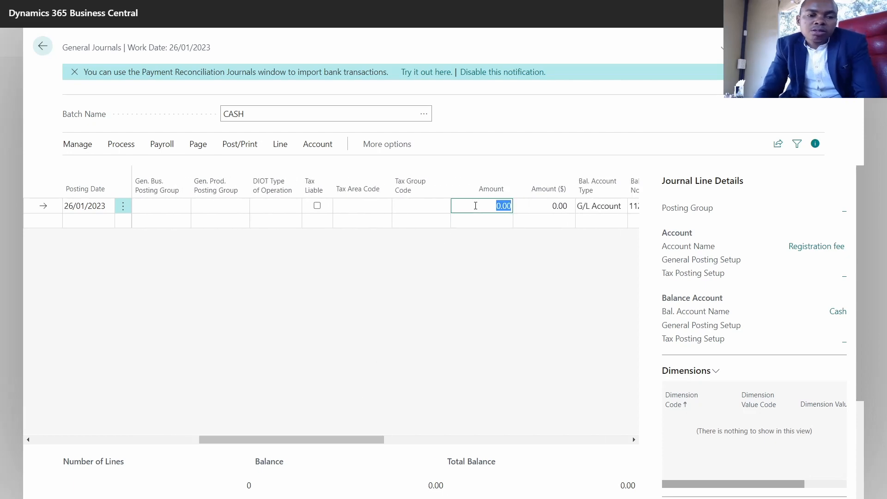
{"action": "type", "text": "100000"}
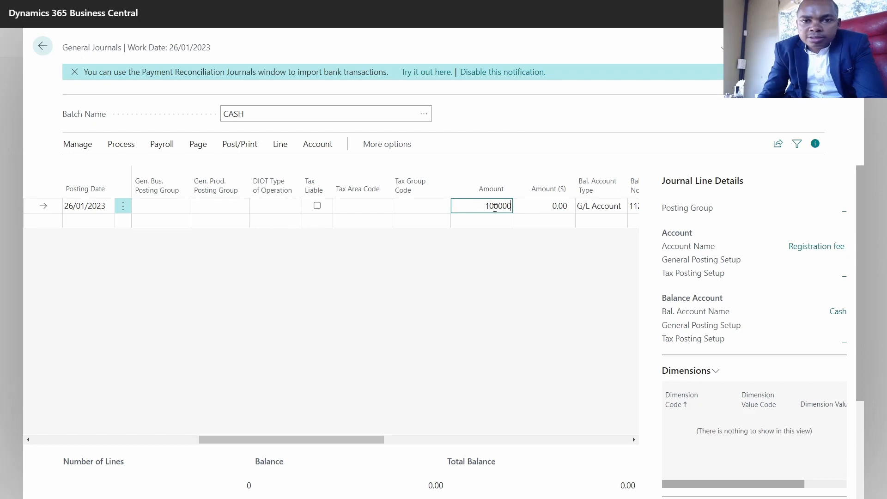
{"action": "left_click", "coordinate": [549, 208]}
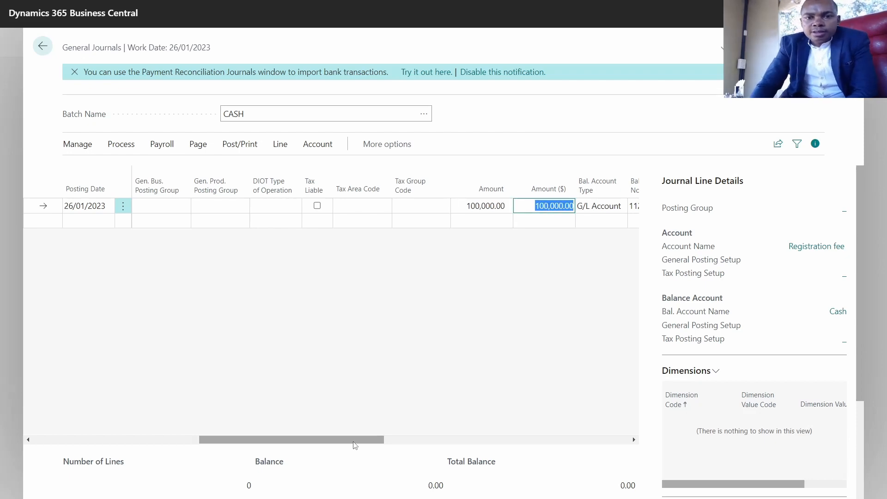
{"action": "left_click", "coordinate": [410, 417]}
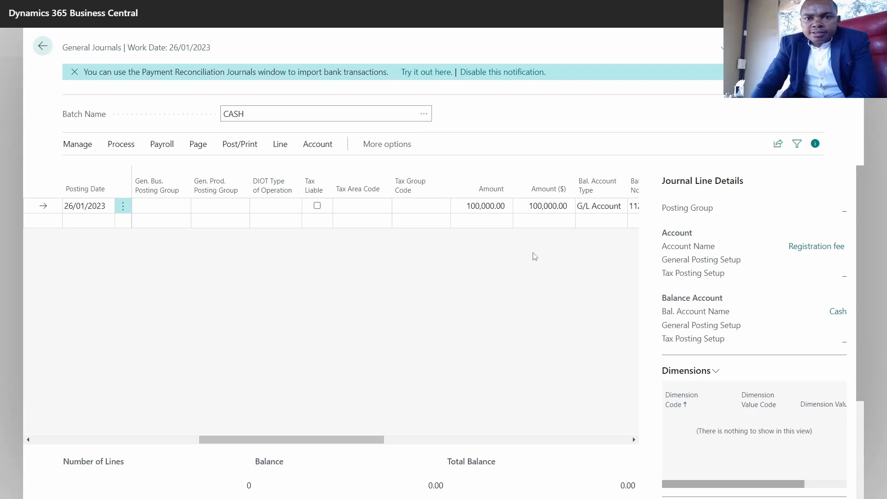
- Balance the first journal line against a Bank Account, choosing GIRO (Giro Bank)
{"action": "left_click", "coordinate": [611, 212]}
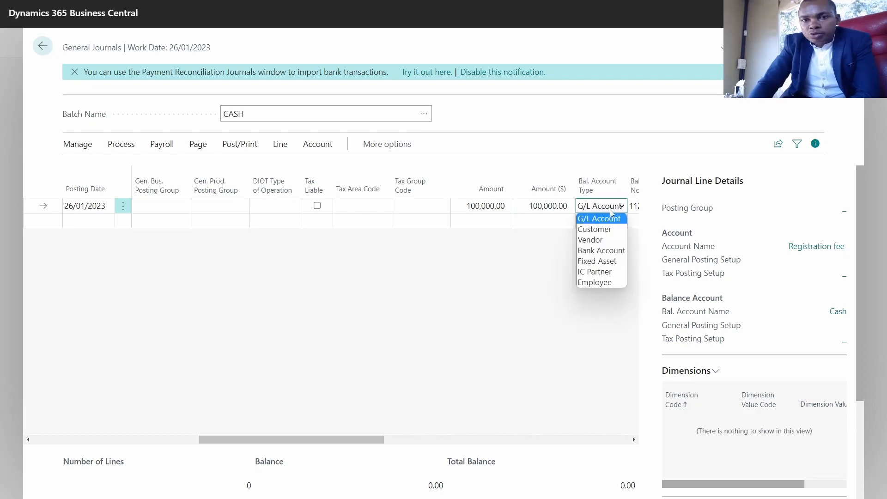
{"action": "left_click", "coordinate": [601, 250]}
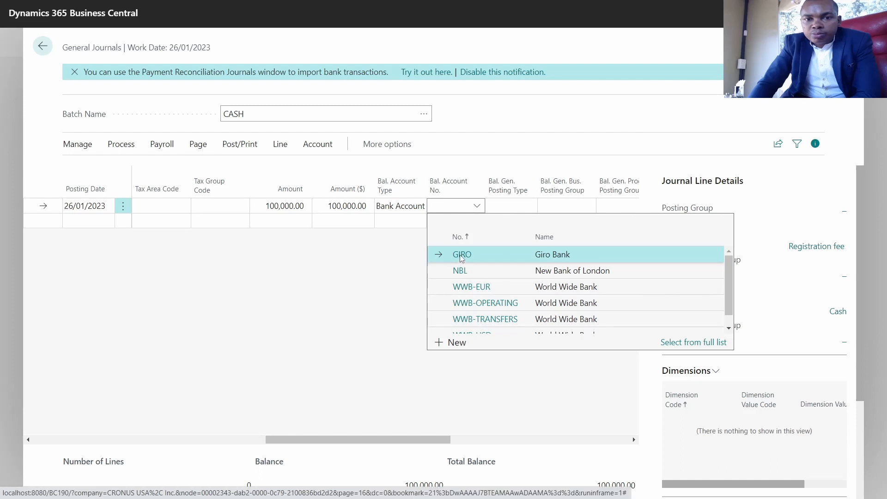
{"action": "left_click", "coordinate": [462, 258]}
{"action": "left_click", "coordinate": [510, 209]}
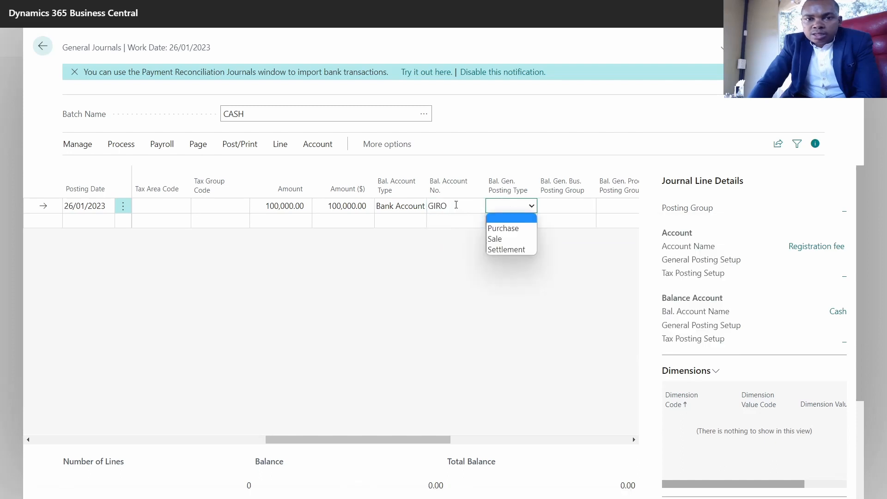
{"action": "left_click", "coordinate": [455, 205]}
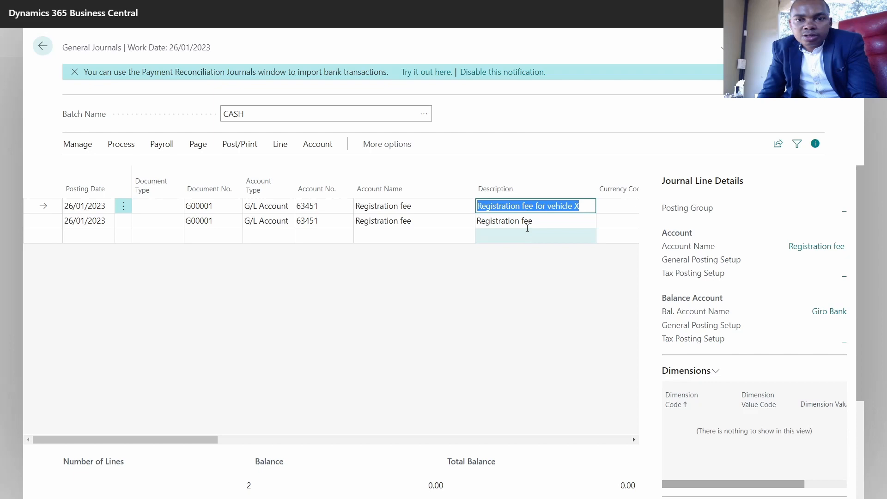
- Change the second journal line's description to "Registration fee for vehicle y"
{"action": "left_click", "coordinate": [532, 222]}
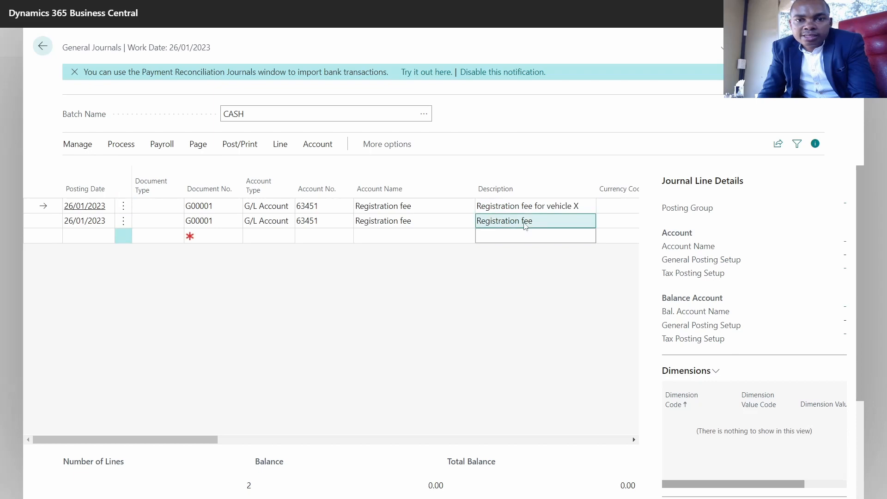
{"action": "type", "text": "Registration fee for vehicle X"}
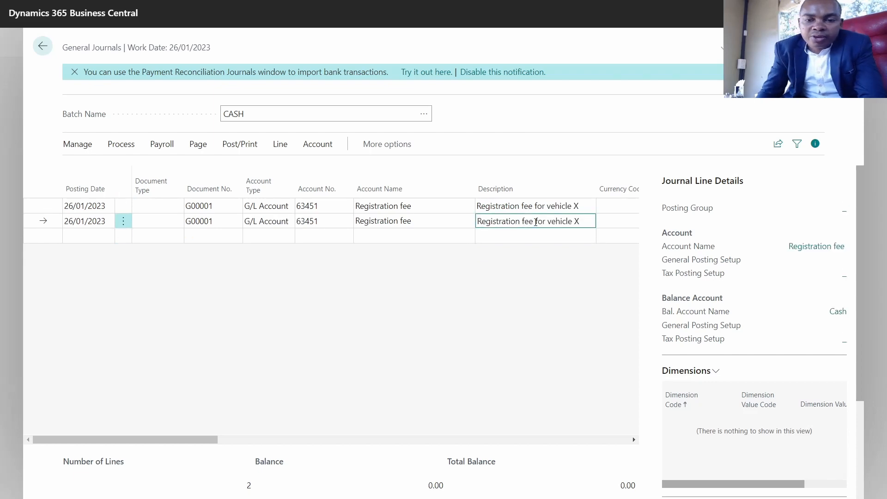
{"action": "key", "text": "BackSpace"}
{"action": "type", "text": "y"}
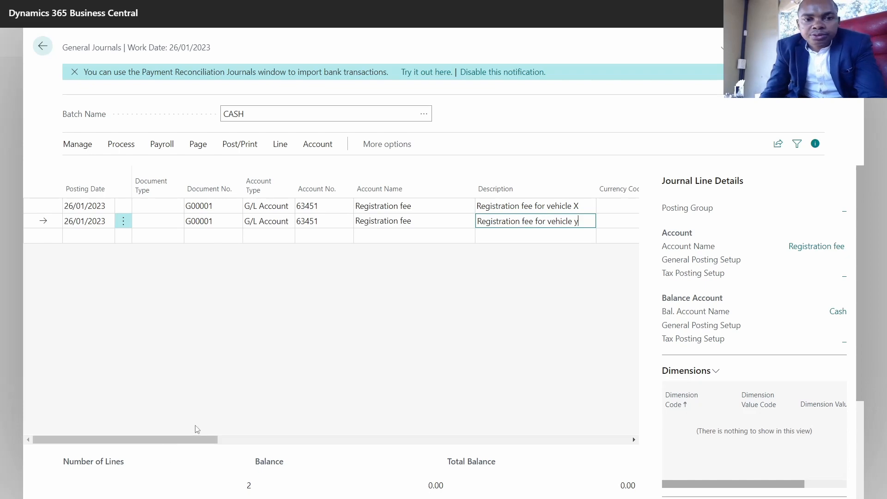
- Enter an amount of 50000 on the second journal line
{"action": "left_click_drag", "start_coordinate": [192, 441], "coordinate": [353, 428]}
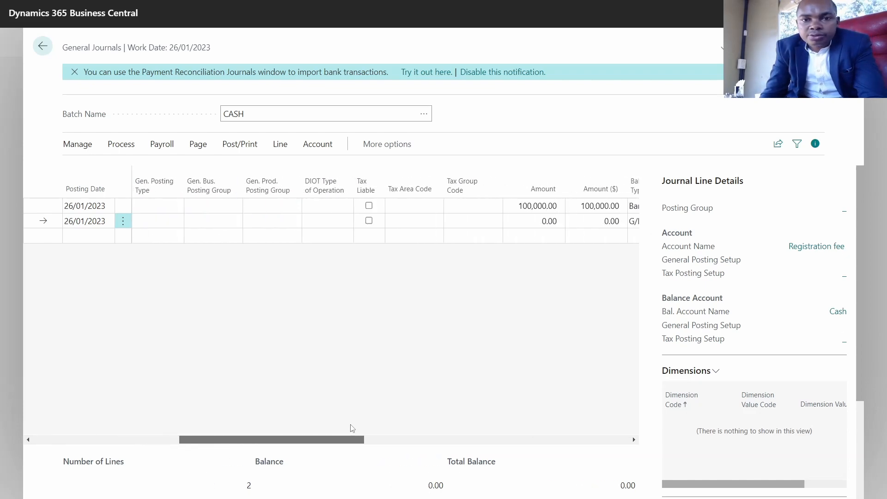
{"action": "left_click", "coordinate": [526, 221]}
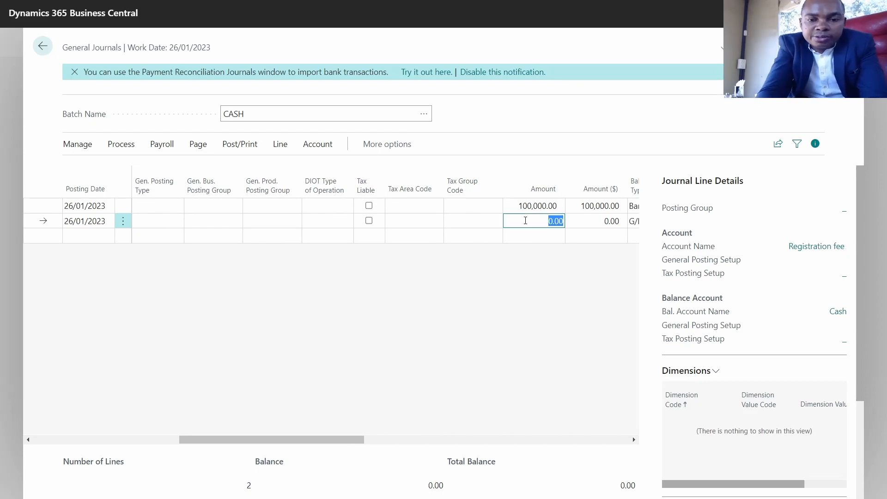
{"action": "type", "text": "50000"}
- Balance the second journal line against a Bank Account, choosing GIRO (Giro Bank)
{"action": "left_click_drag", "start_coordinate": [334, 439], "coordinate": [458, 439]}
{"action": "left_click", "coordinate": [303, 221]}
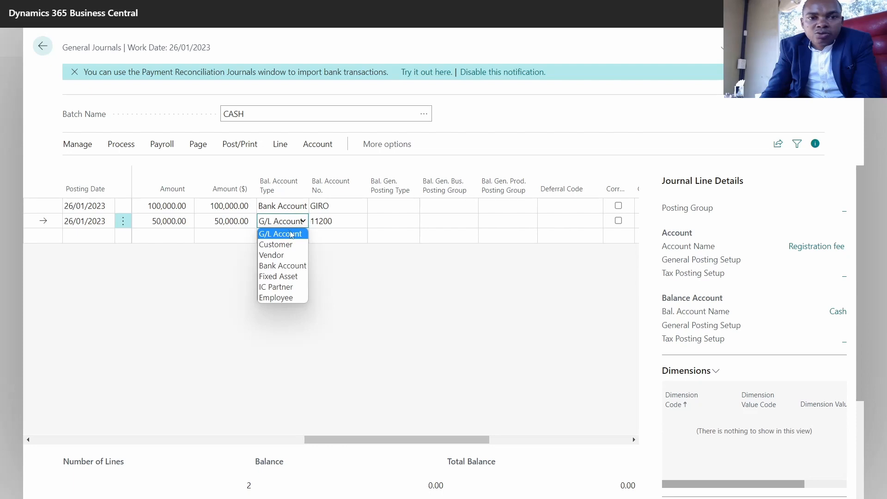
{"action": "left_click", "coordinate": [288, 267]}
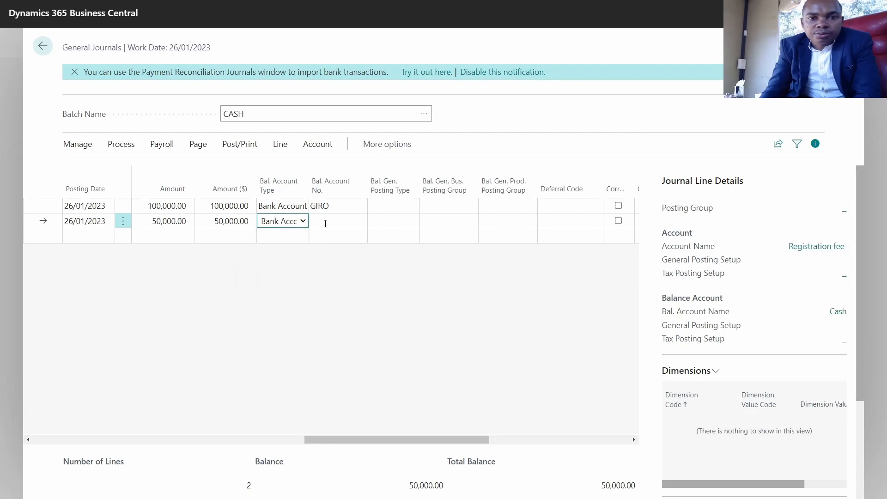
{"action": "left_click", "coordinate": [347, 219]}
{"action": "left_click", "coordinate": [359, 220]}
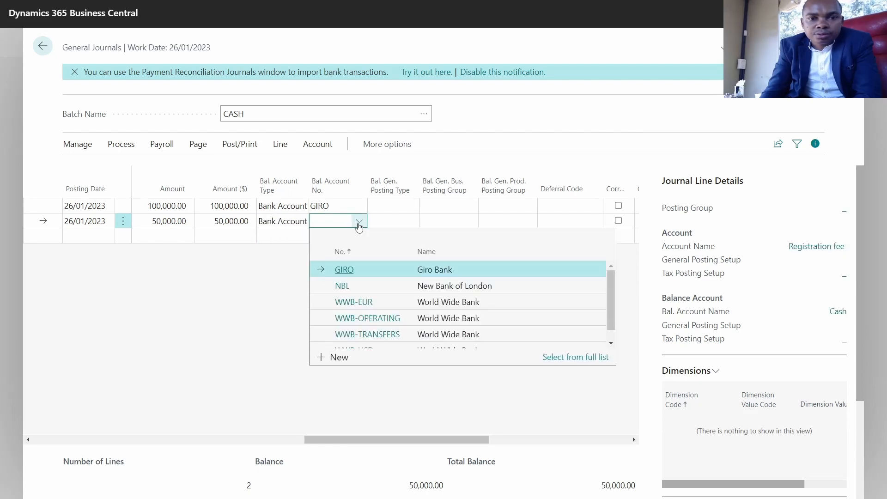
{"action": "left_click", "coordinate": [343, 272]}
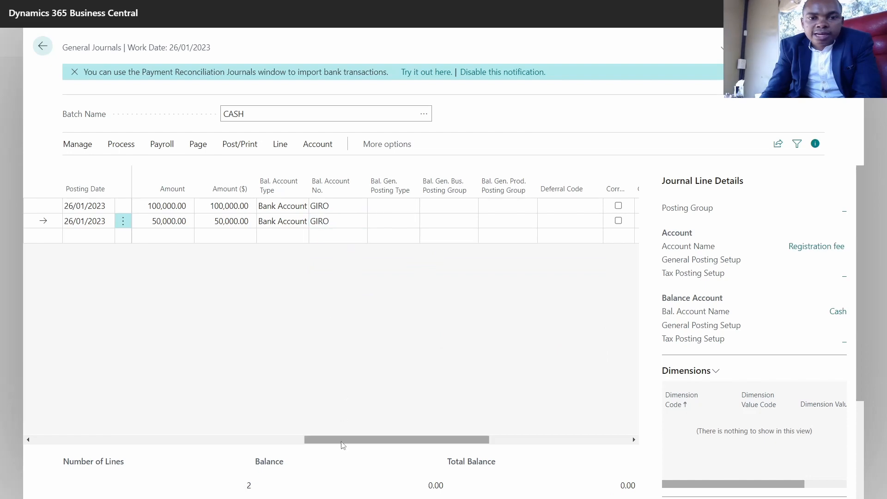
- Try to post the two registration fee lines in the CASH batch
{"action": "left_click_drag", "start_coordinate": [343, 445], "coordinate": [267, 445]}
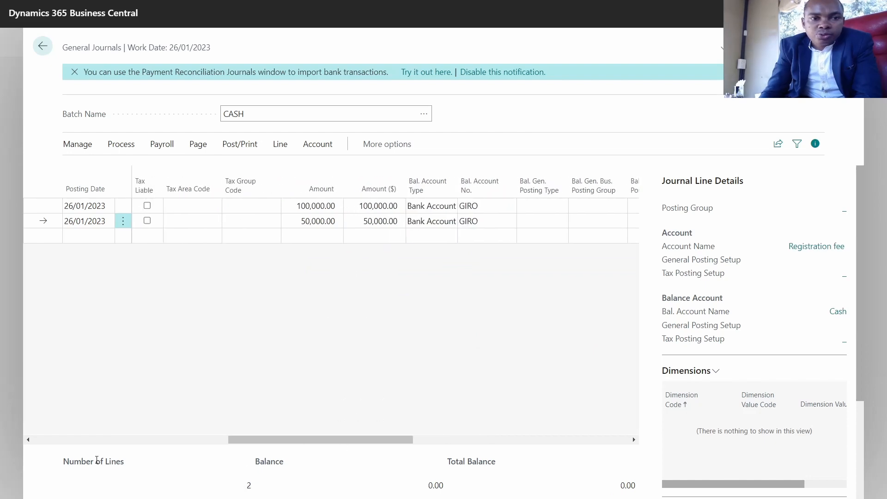
{"action": "left_click_drag", "start_coordinate": [265, 441], "coordinate": [66, 467]}
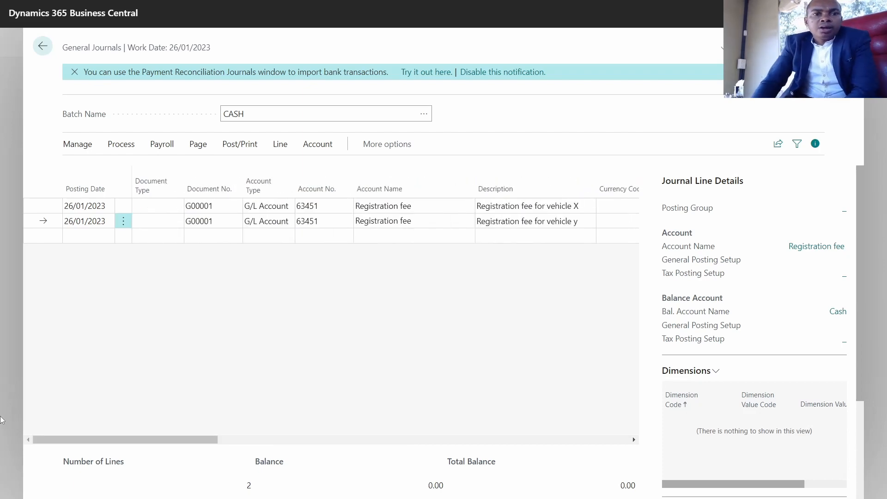
{"action": "left_click", "coordinate": [250, 150]}
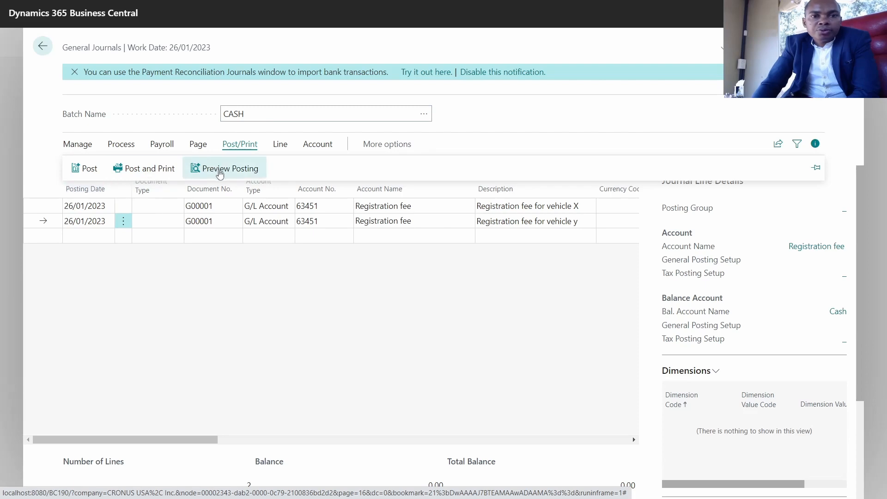
{"action": "left_click", "coordinate": [87, 168]}
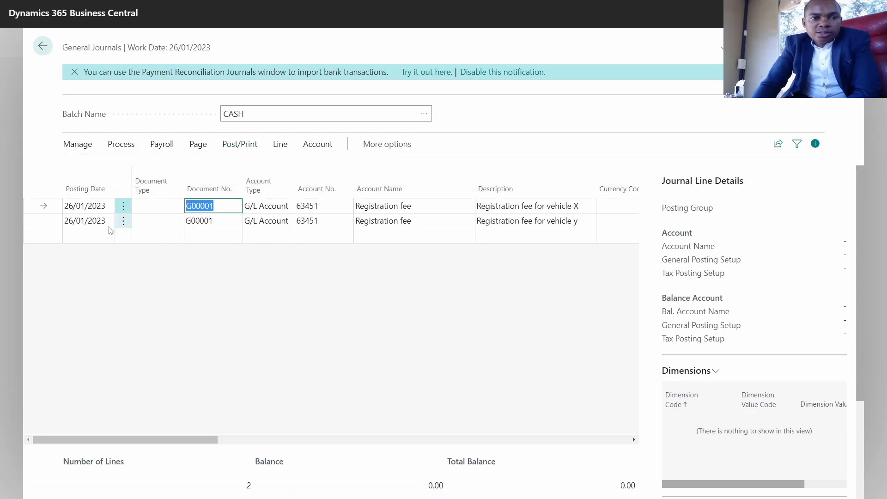
- Check the posting dates of both journal lines and the first line's document number, account type and account number
{"action": "left_click", "coordinate": [83, 209]}
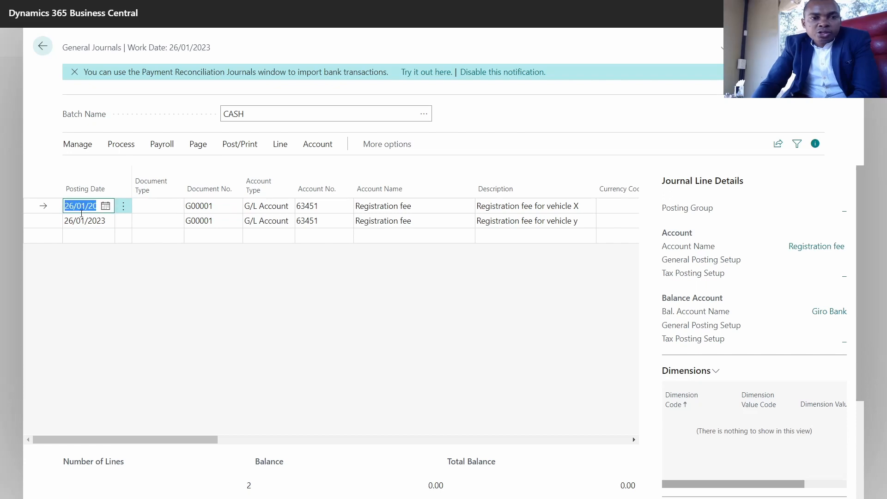
{"action": "left_click", "coordinate": [81, 214]}
{"action": "left_click", "coordinate": [82, 199]}
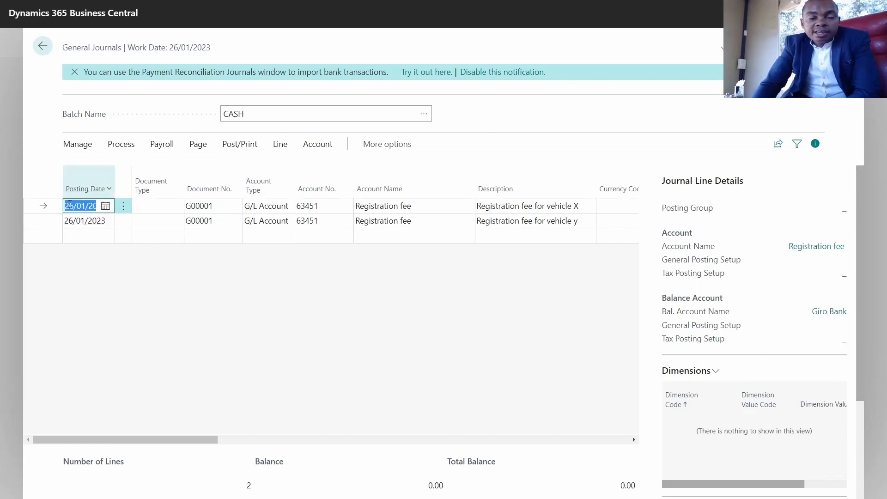
{"action": "left_click", "coordinate": [84, 220]}
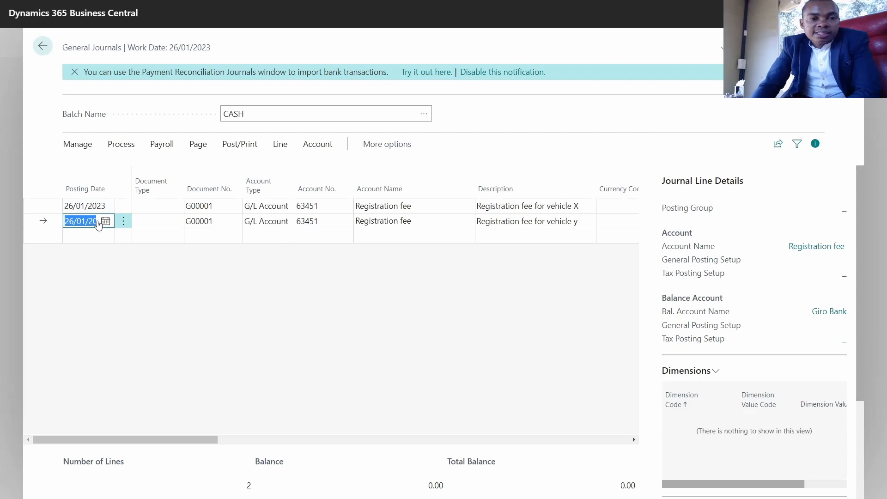
{"action": "left_click", "coordinate": [213, 210]}
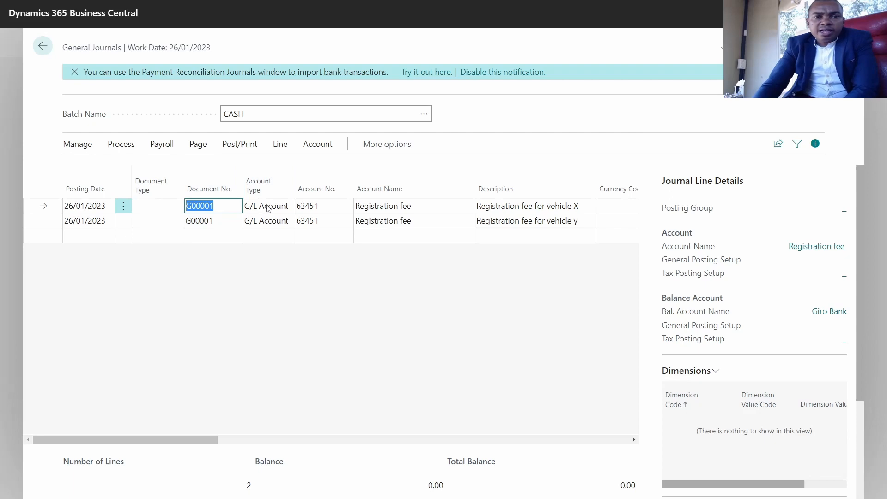
{"action": "left_click", "coordinate": [271, 208]}
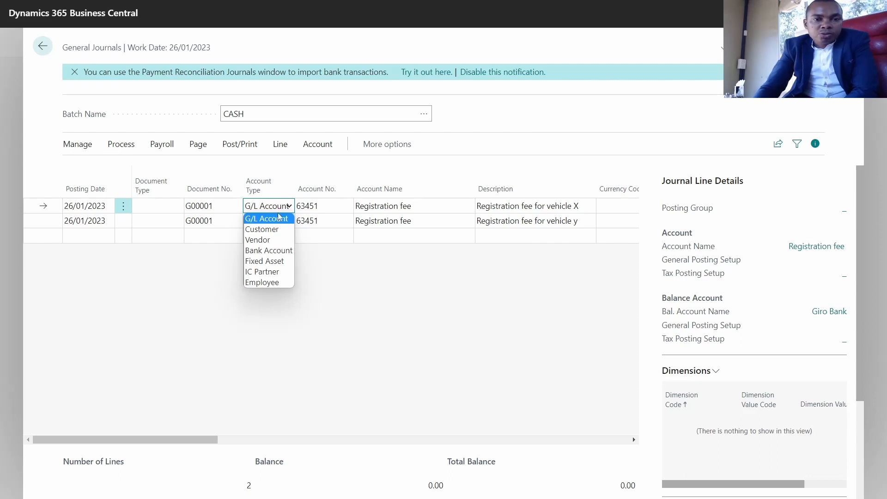
{"action": "key", "text": "Tab"}
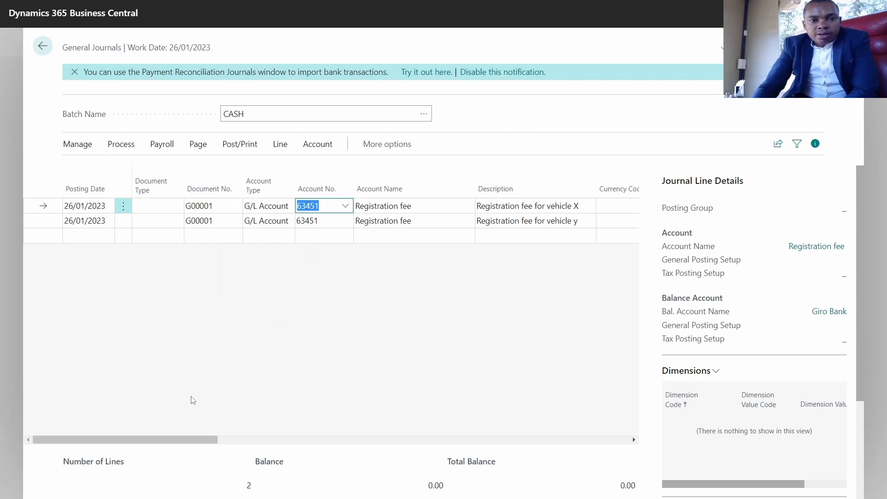
- Review the descriptions, amounts and balancing bank accounts of the two registration fee lines before posting
{"action": "left_click_drag", "start_coordinate": [193, 445], "coordinate": [261, 445]}
{"action": "left_click", "coordinate": [340, 209]}
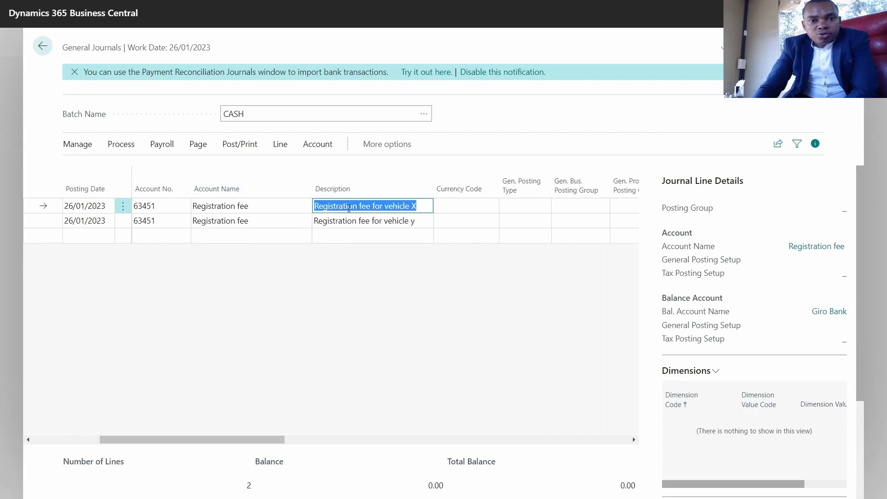
{"action": "left_click", "coordinate": [365, 221]}
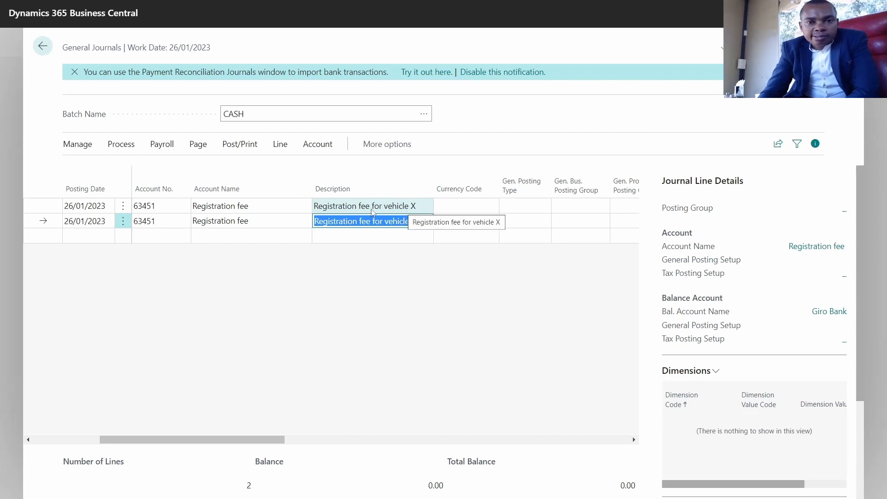
{"action": "left_click_drag", "start_coordinate": [254, 440], "coordinate": [293, 443]}
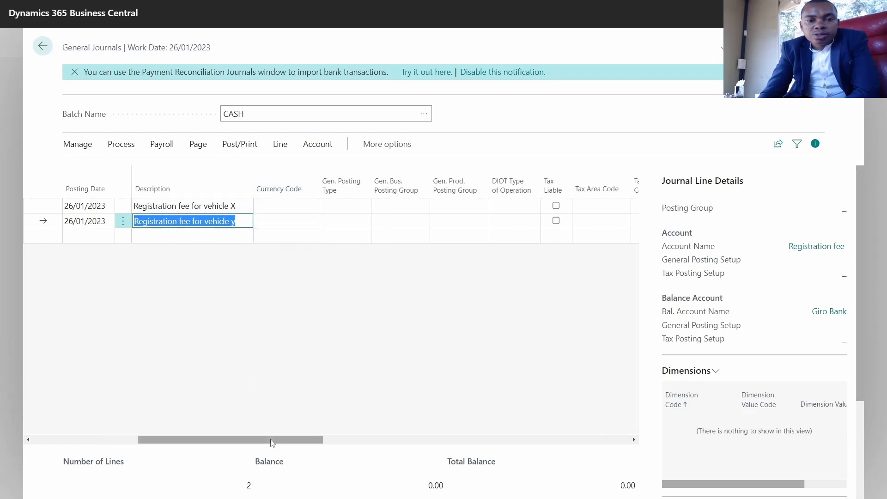
{"action": "left_click_drag", "start_coordinate": [271, 441], "coordinate": [350, 442]}
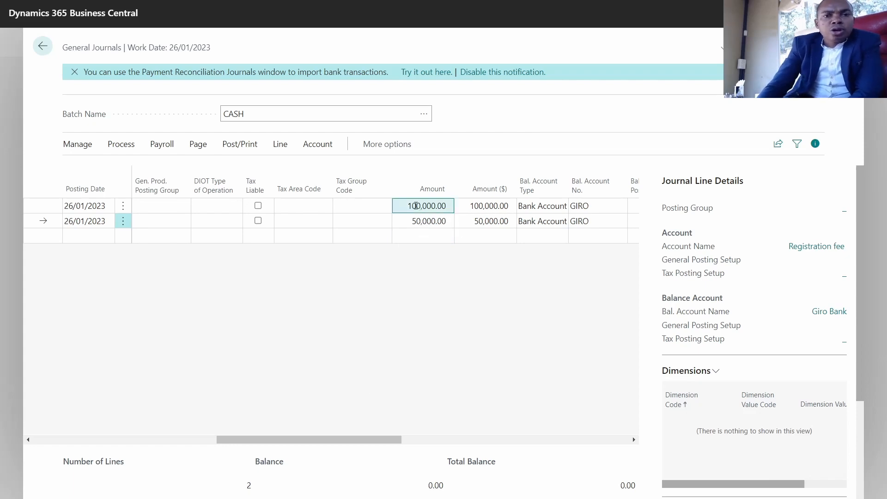
{"action": "left_click", "coordinate": [415, 206]}
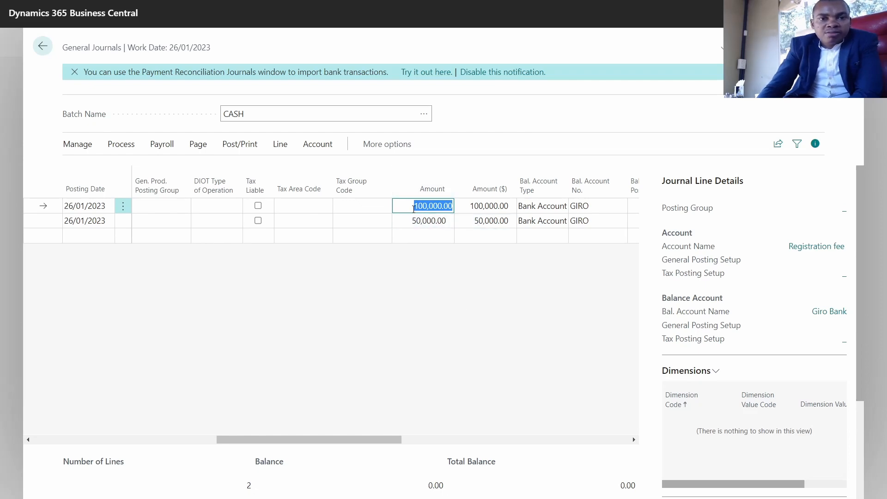
{"action": "key", "text": "Tab"}
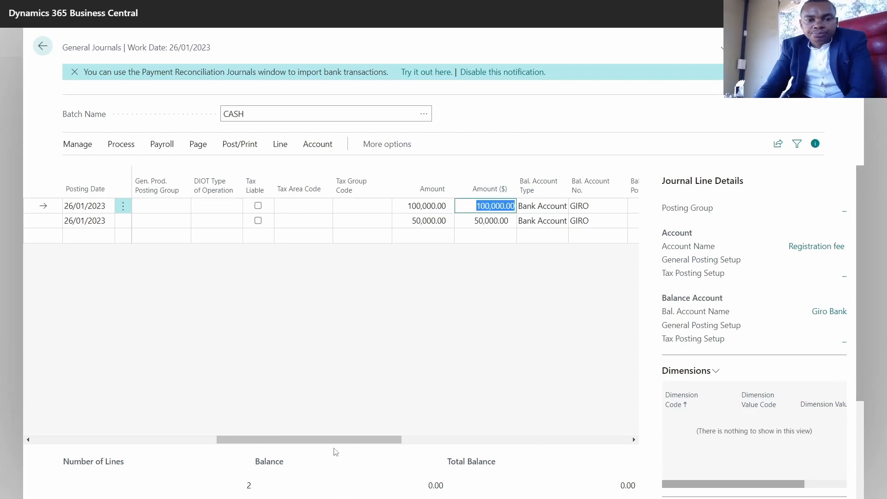
{"action": "left_click_drag", "start_coordinate": [336, 440], "coordinate": [516, 403]}
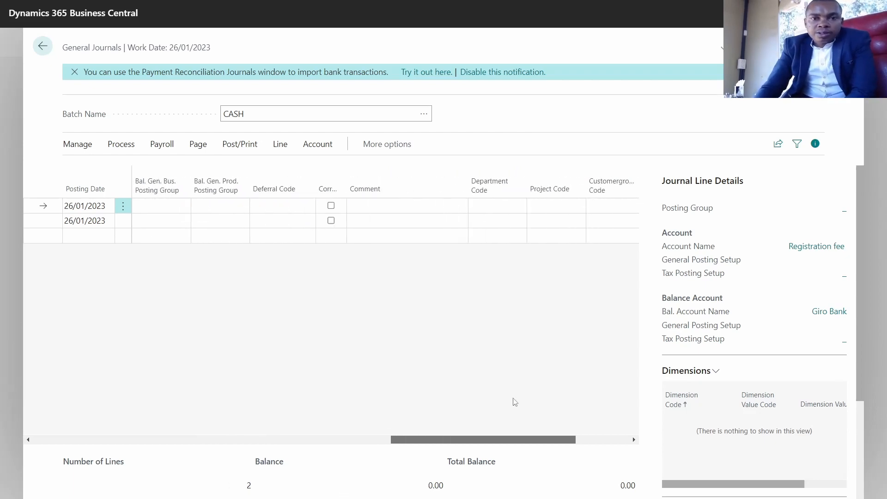
{"action": "key", "text": "Tab"}
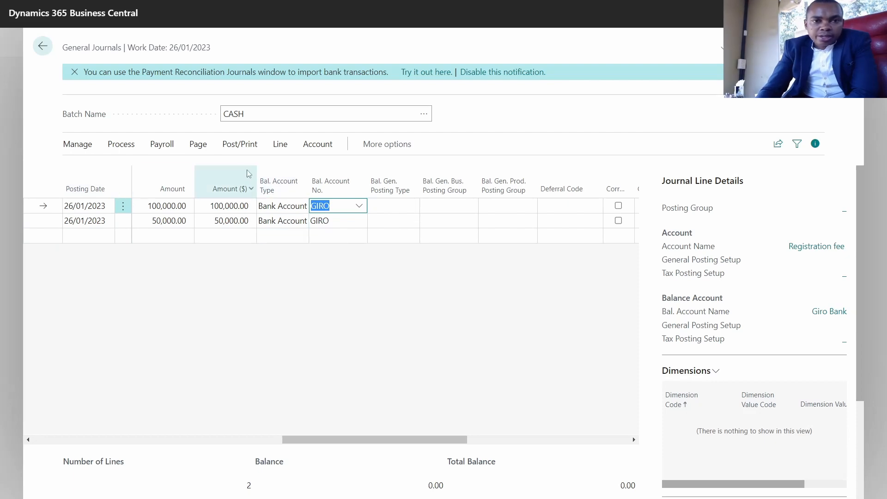
- Post the journal lines of the CASH batch and confirm the posting
{"action": "left_click", "coordinate": [239, 147]}
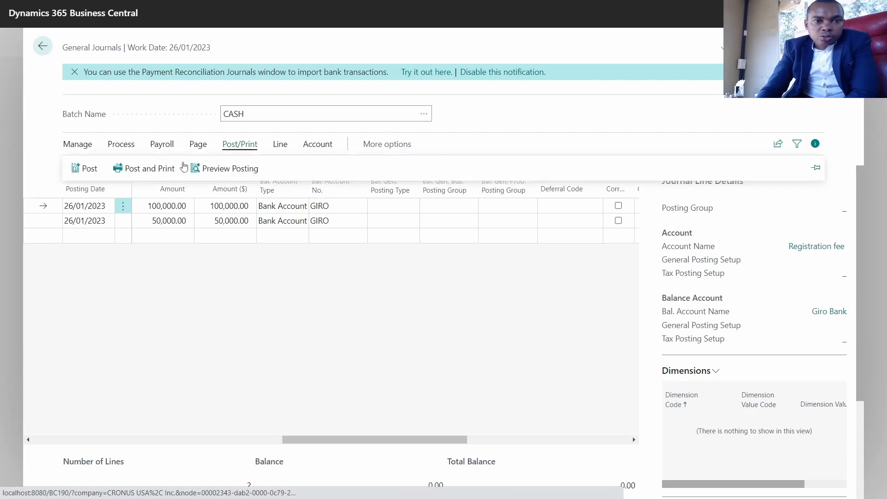
{"action": "left_click", "coordinate": [85, 169]}
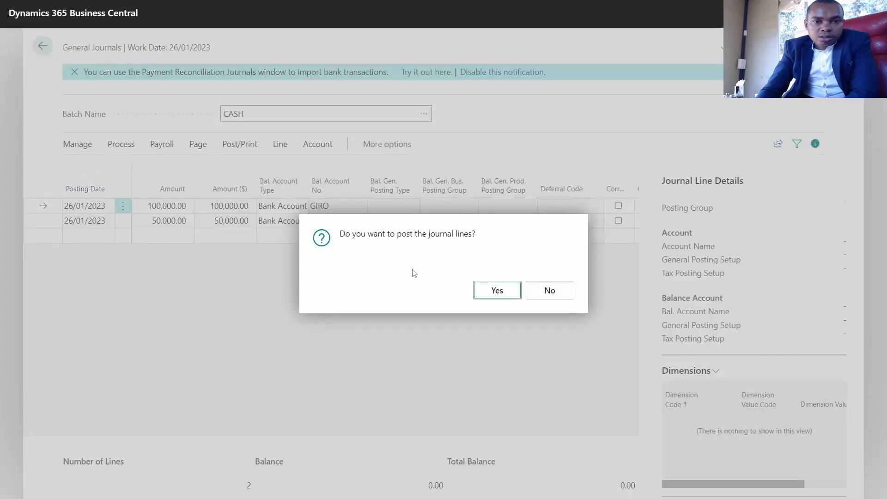
{"action": "left_click", "coordinate": [502, 297]}
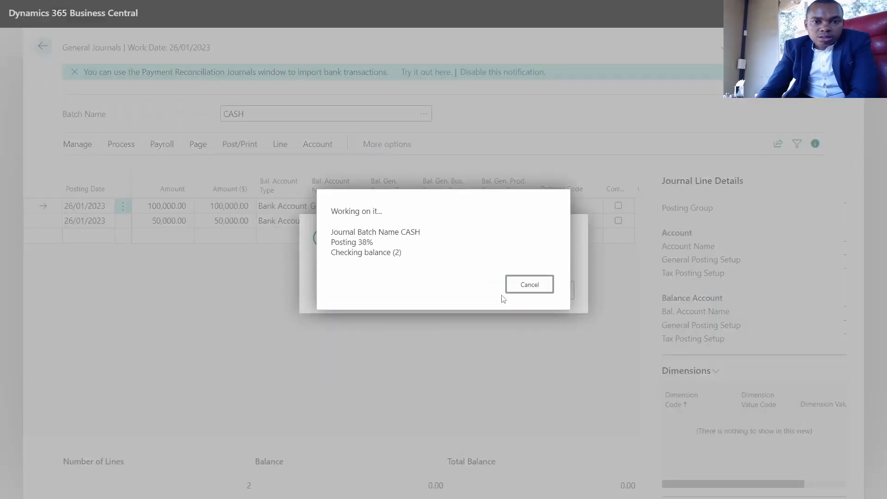
{"action": "left_click", "coordinate": [553, 289]}
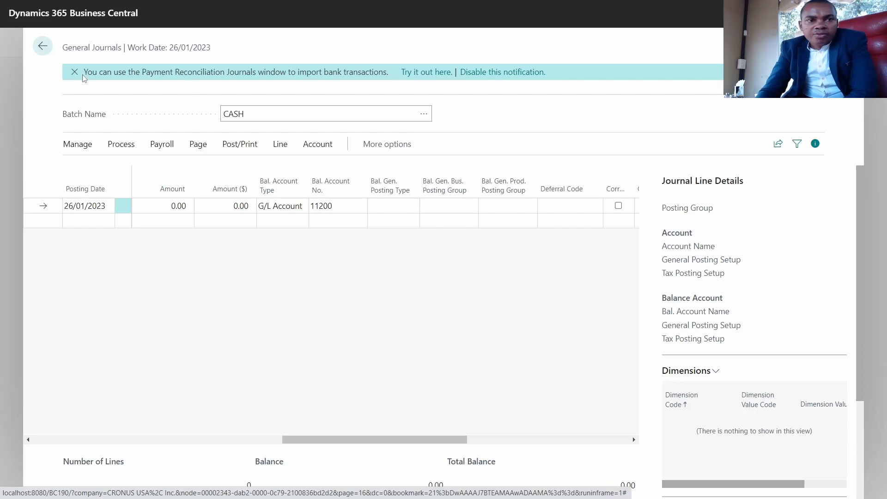
- Leave the general journal and view the general ledger entries of account 63451 Registration fee
{"action": "left_click", "coordinate": [48, 46]}
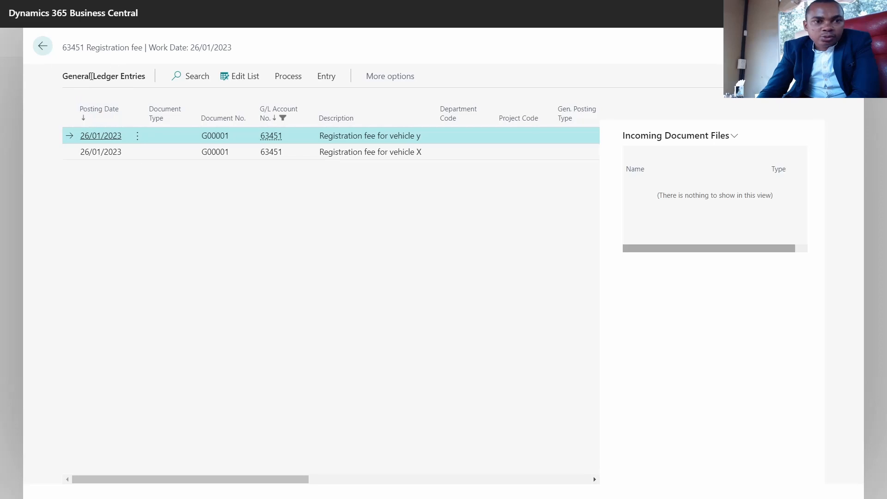
{"action": "left_click_drag", "start_coordinate": [91, 76], "coordinate": [129, 76]}
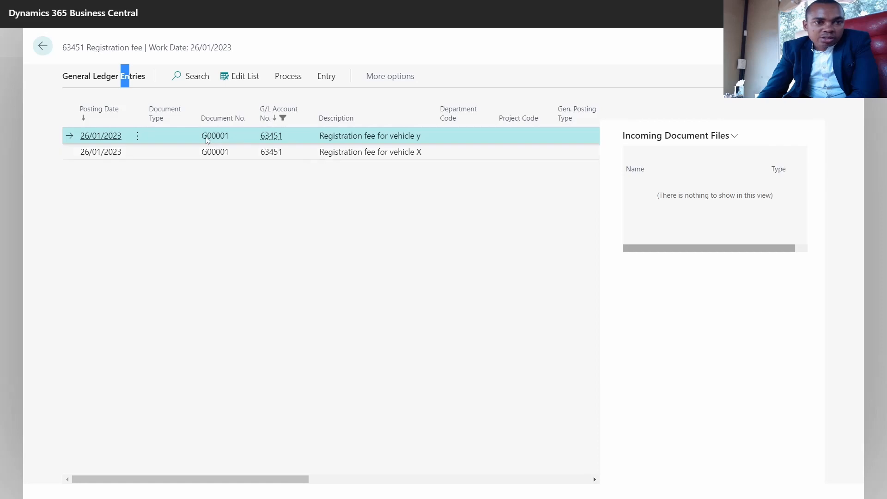
{"action": "left_click", "coordinate": [106, 136]}
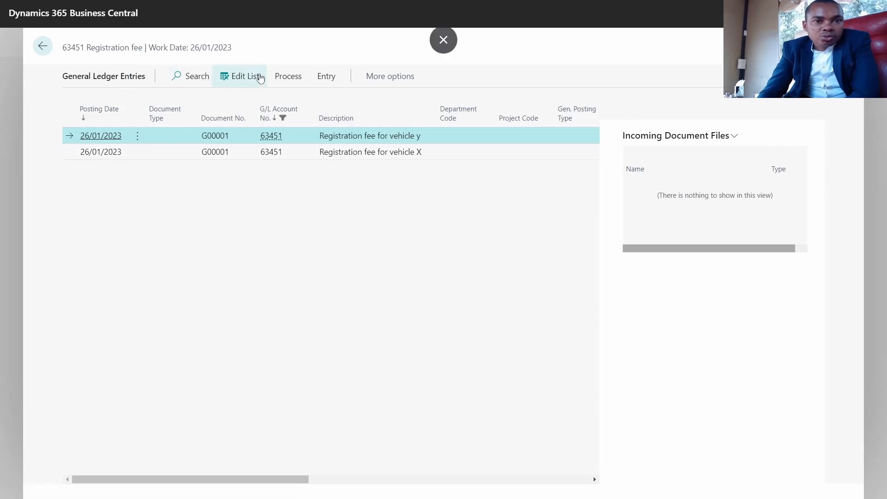
- Examine the reverse transaction entries for the vehicle y registration fee and close them without reversing
{"action": "left_click", "coordinate": [287, 77]}
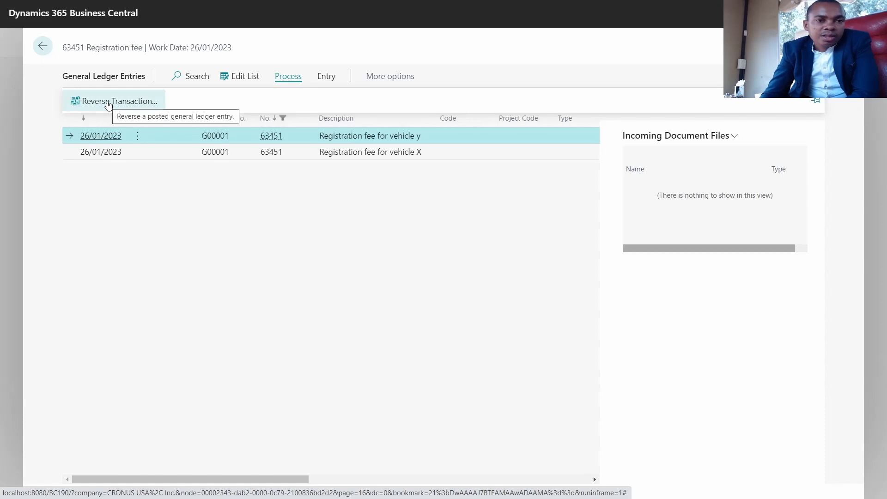
{"action": "left_click", "coordinate": [108, 102]}
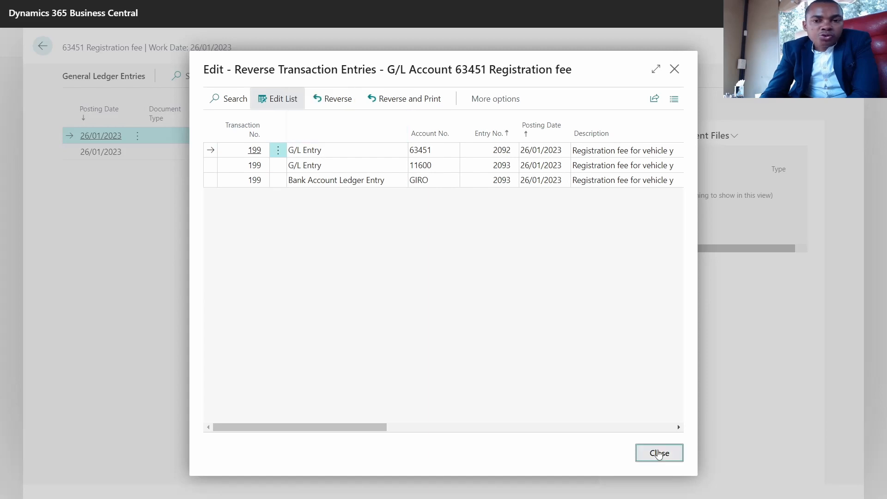
{"action": "left_click", "coordinate": [659, 454]}
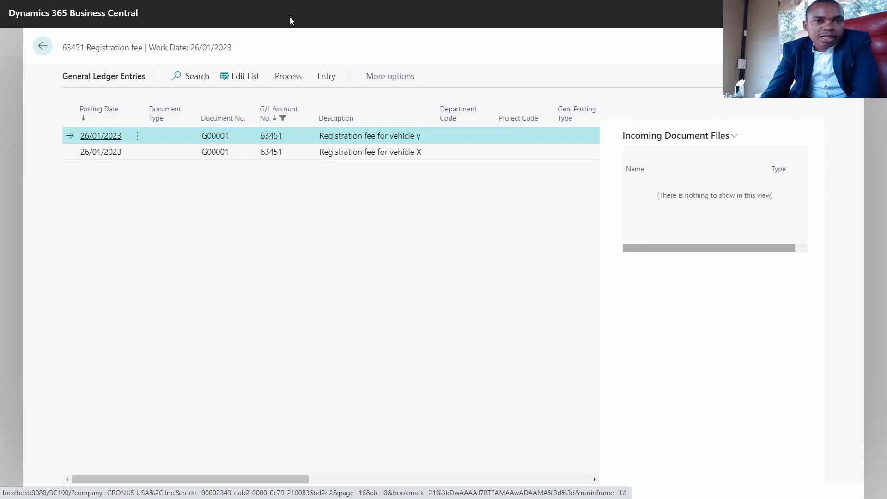
- Find the entries related to document G00001 and show its related G/L entries
{"action": "left_click", "coordinate": [326, 77]}
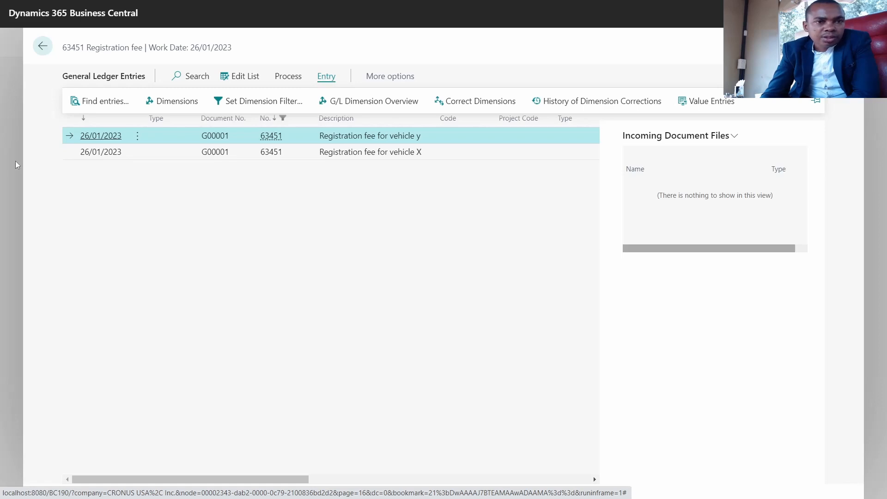
{"action": "left_click", "coordinate": [88, 104]}
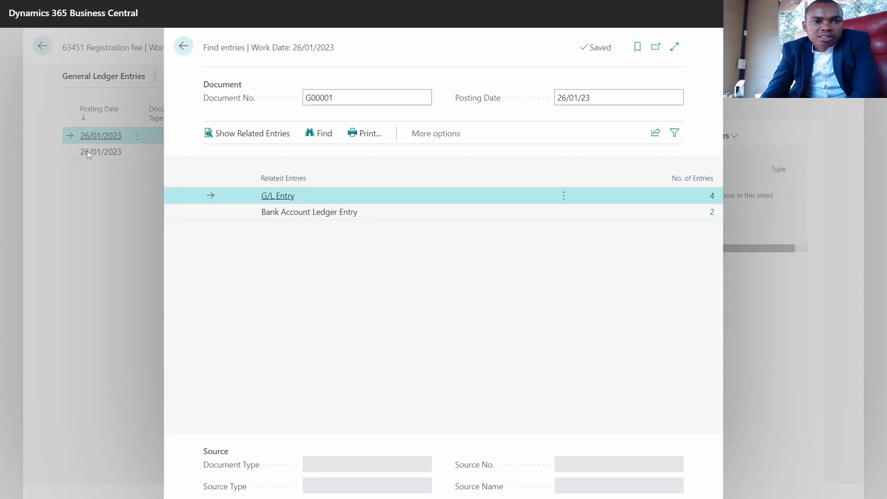
{"action": "left_click", "coordinate": [365, 95]}
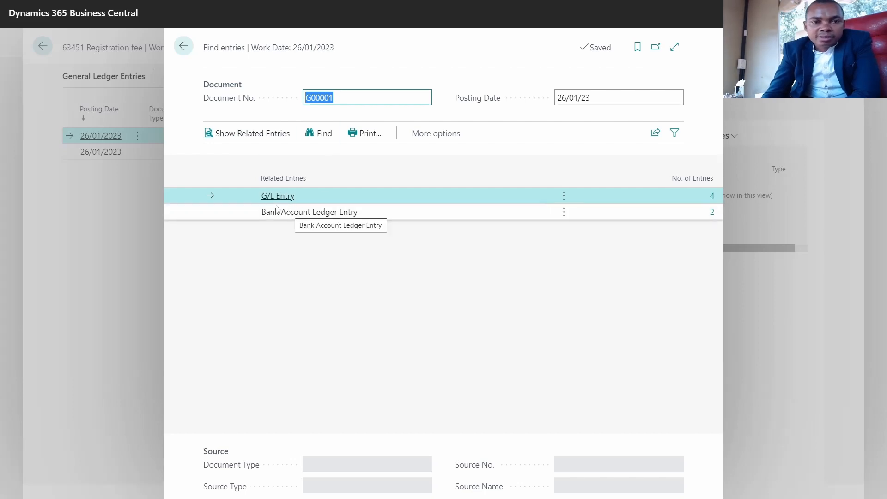
{"action": "left_click", "coordinate": [281, 132]}
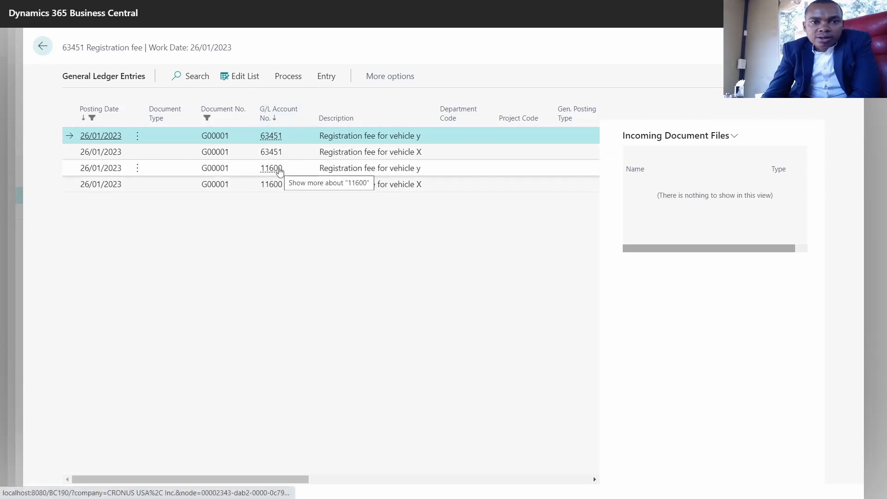
- Inspect the account details behind the 11600 entry for vehicle y and select the 63451 entry for vehicle X
{"action": "left_click", "coordinate": [274, 170]}
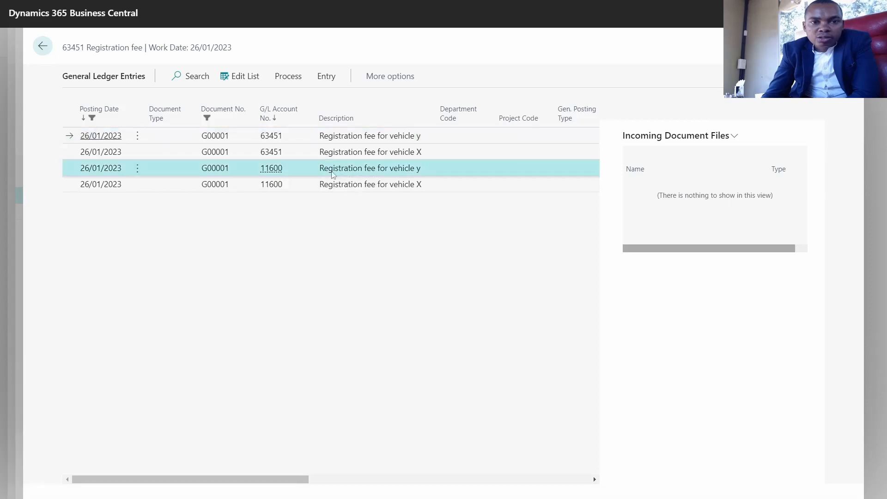
{"action": "mouse_move", "coordinate": [275, 172]}
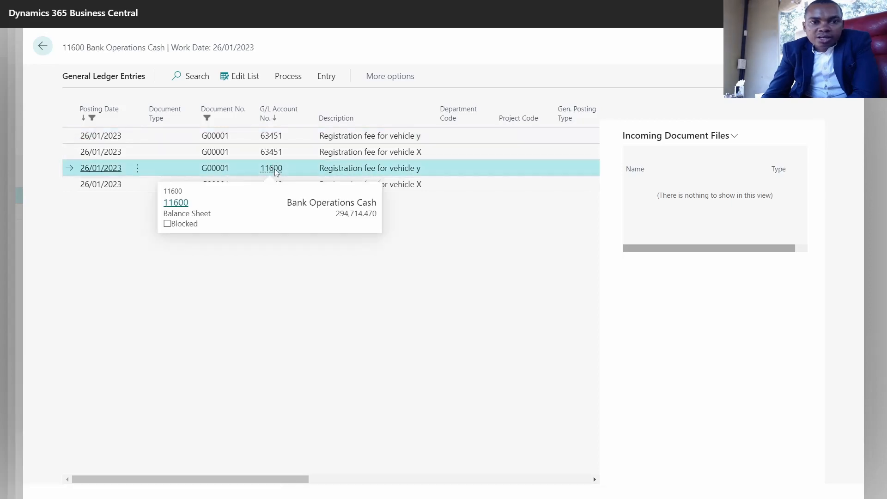
{"action": "left_click", "coordinate": [271, 152]}
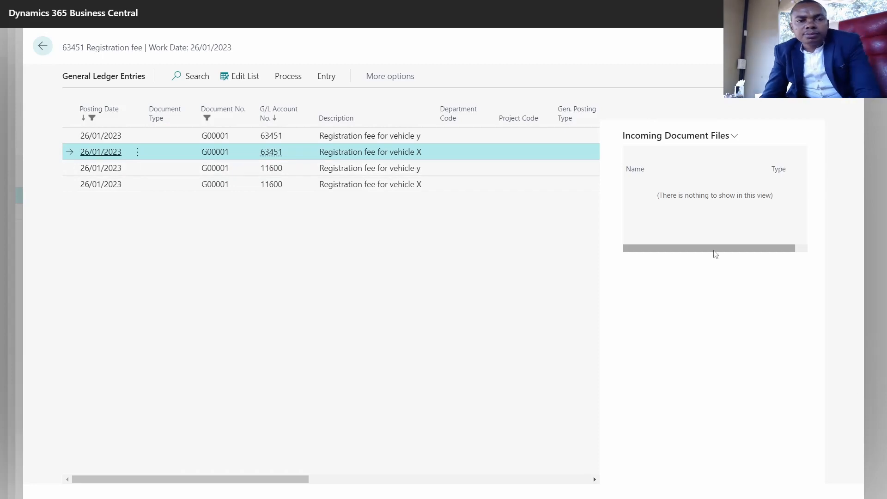